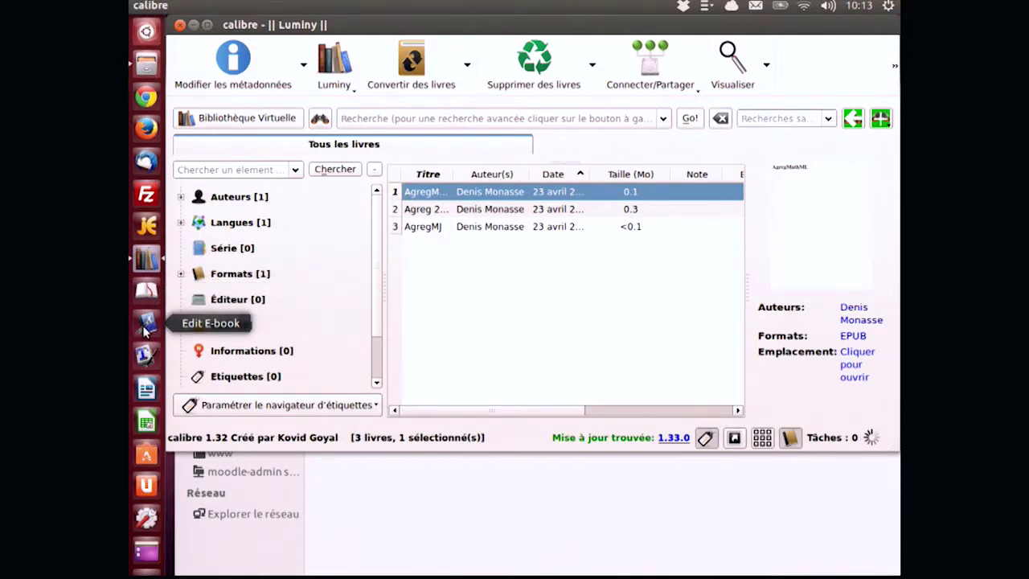
Launch the Edit E-book application and try to open the recent book agregImages.epub from the TeX4htImage folder.
left_click(145, 329)
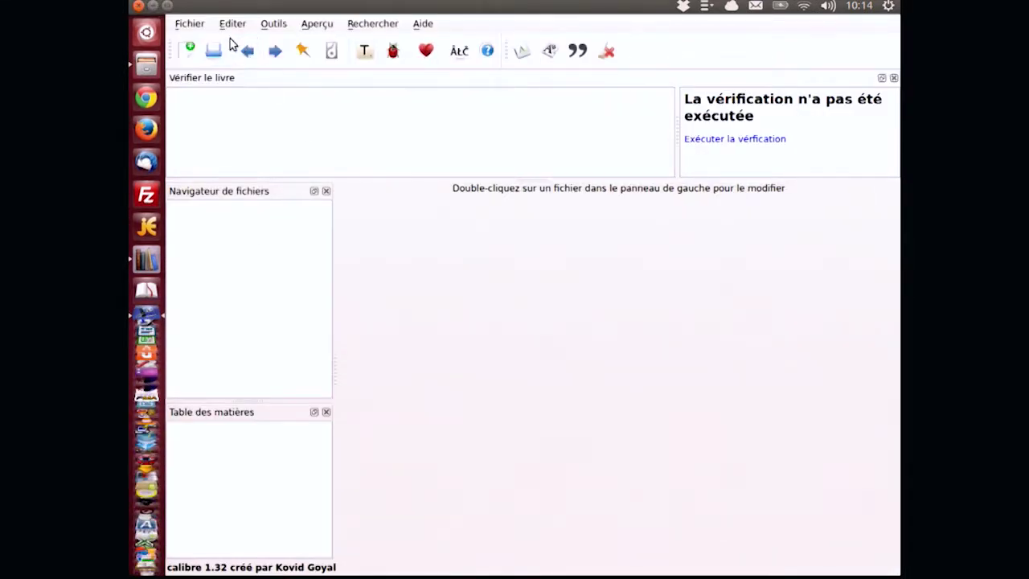
left_click(198, 25)
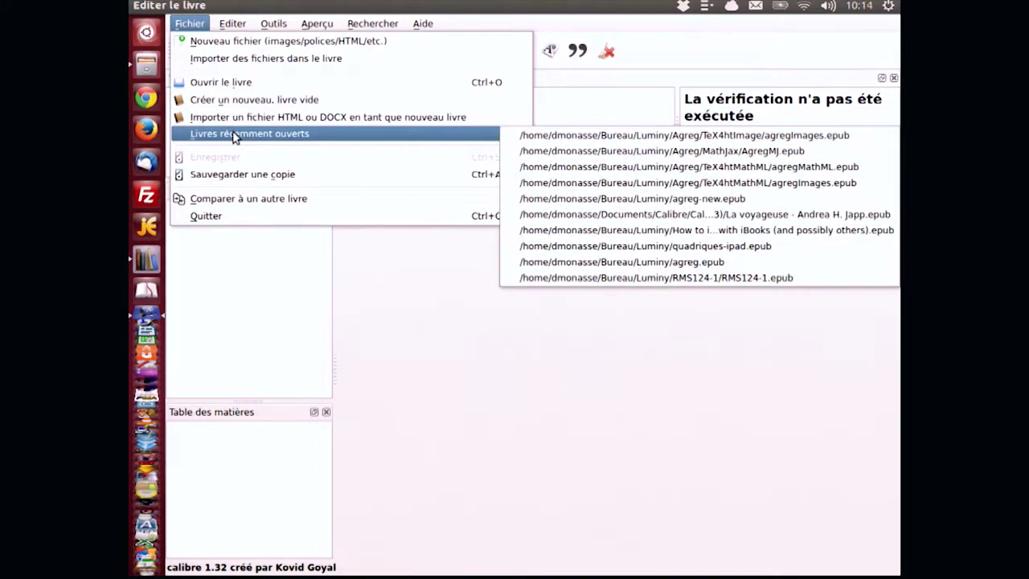
mouse_move(515, 134)
left_click(630, 133)
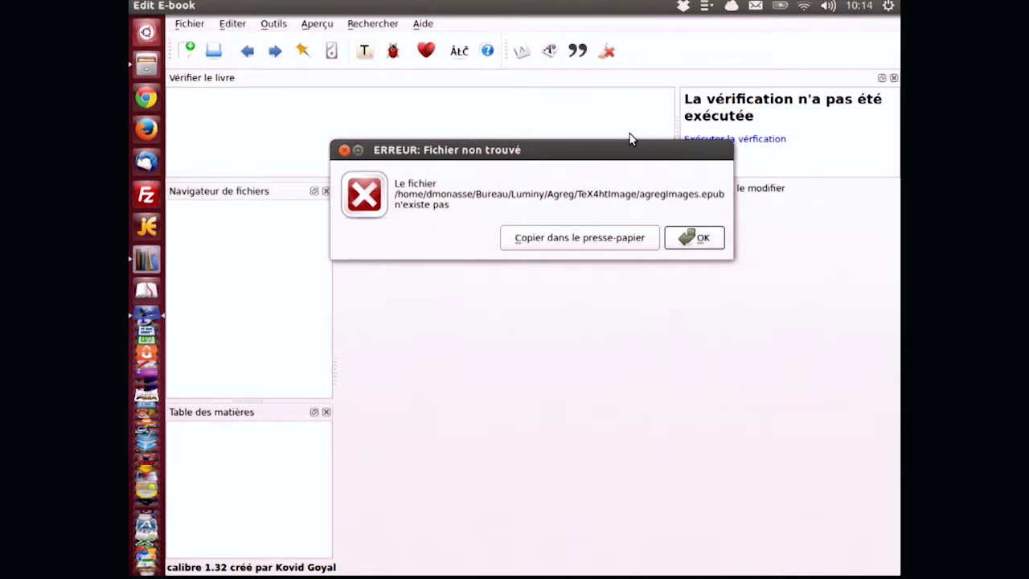
left_click(697, 238)
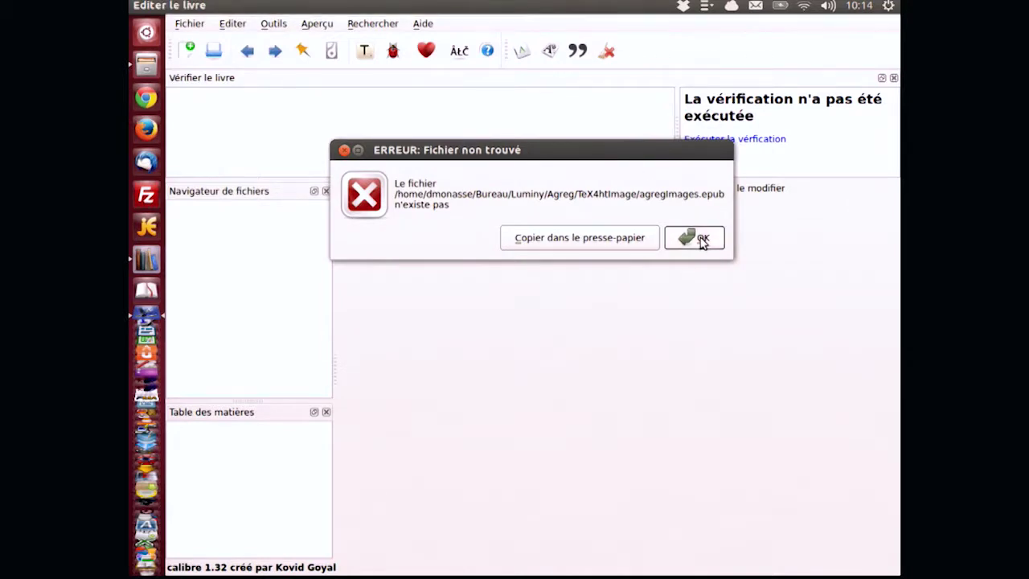
Open agregMathML.epub from Bureau/Luminy/Agreg/TeX4htMathML/Oldies in the home folder.
left_click(193, 25)
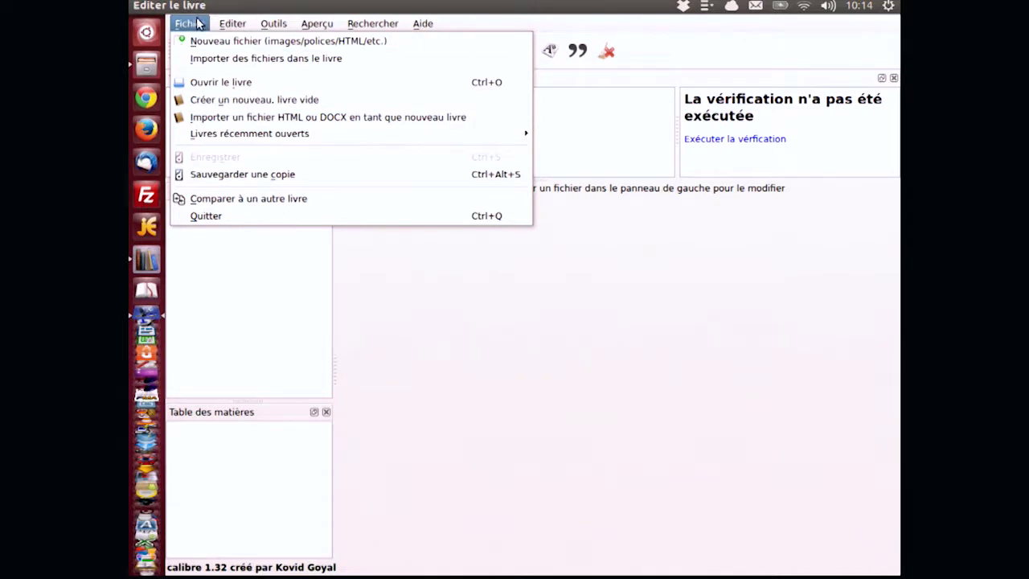
left_click(223, 86)
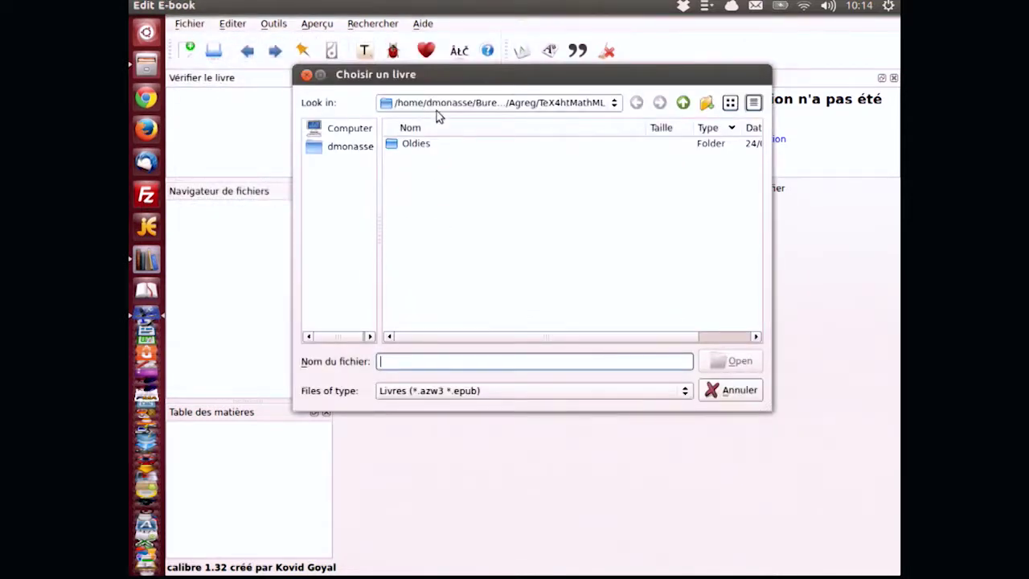
left_click(337, 148)
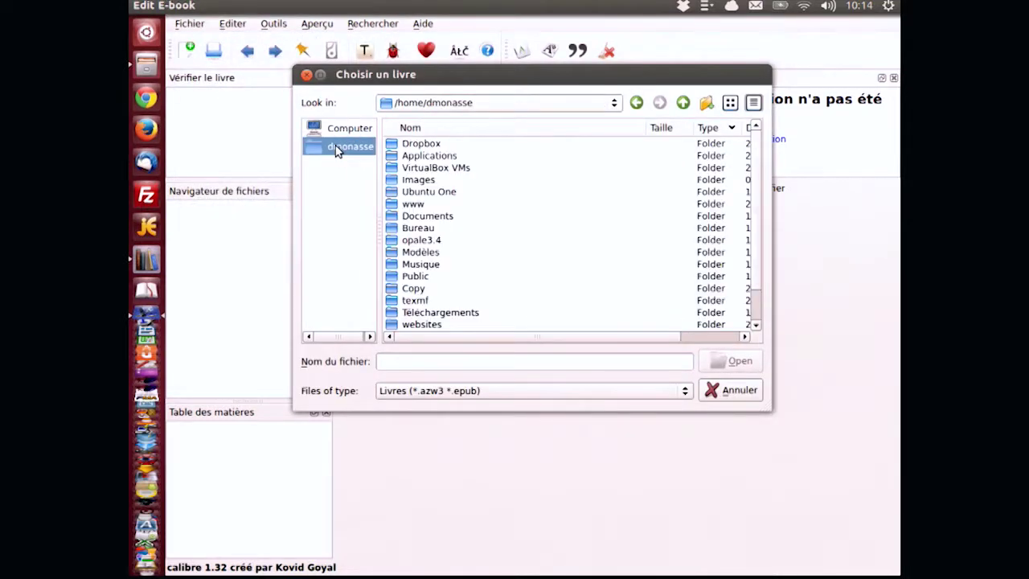
double_click(393, 232)
double_click(393, 240)
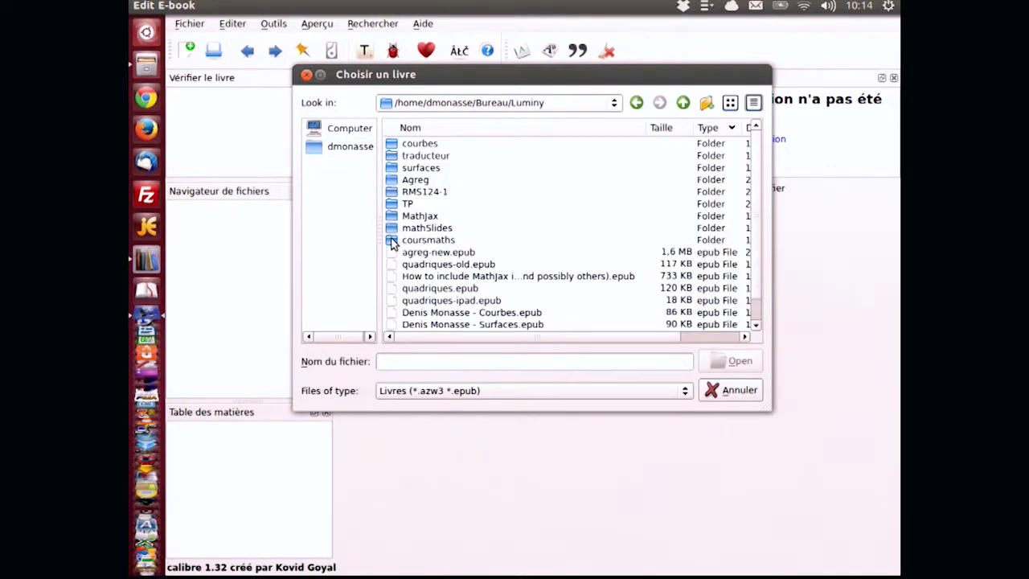
double_click(393, 180)
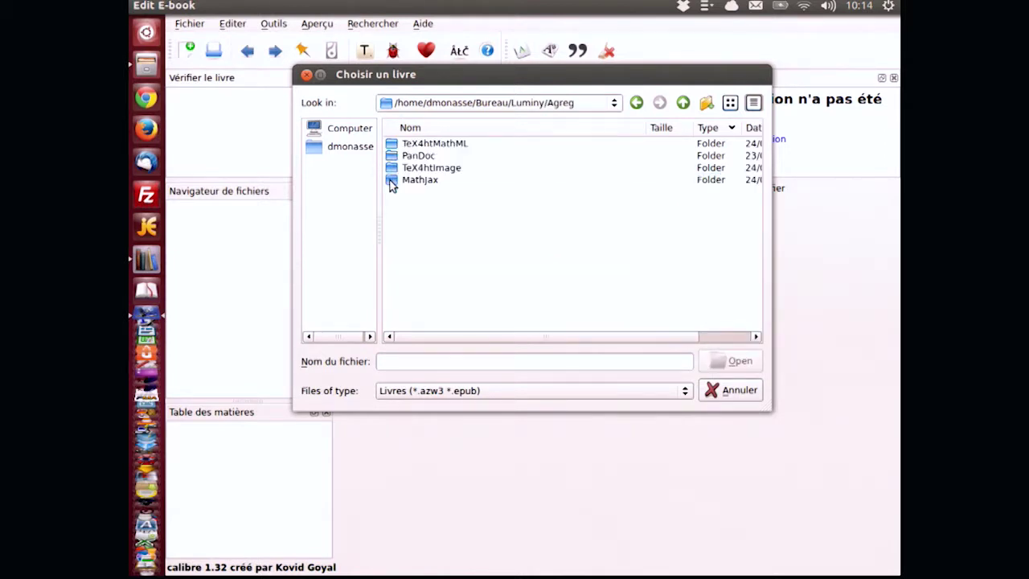
left_click(392, 147)
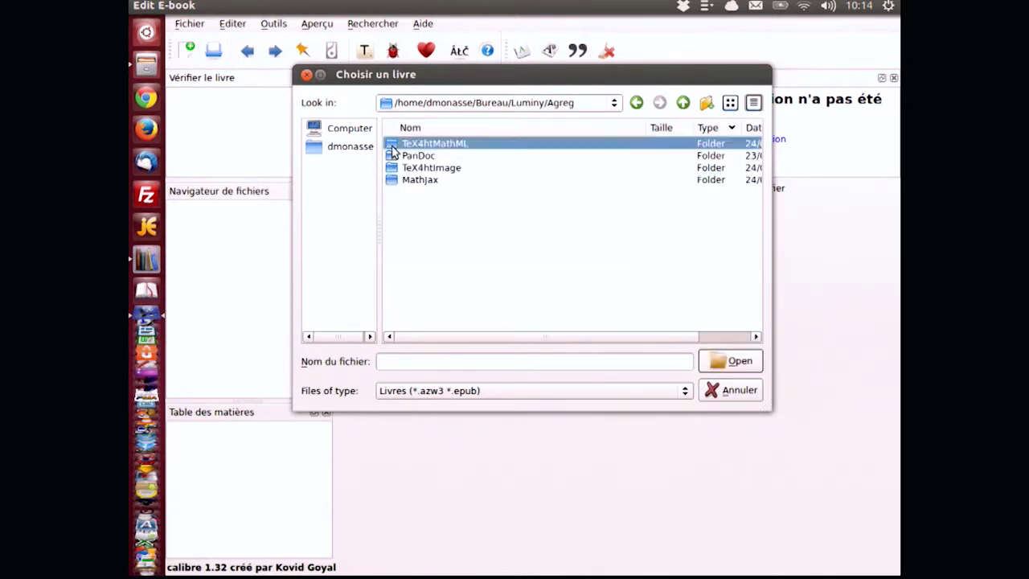
double_click(393, 150)
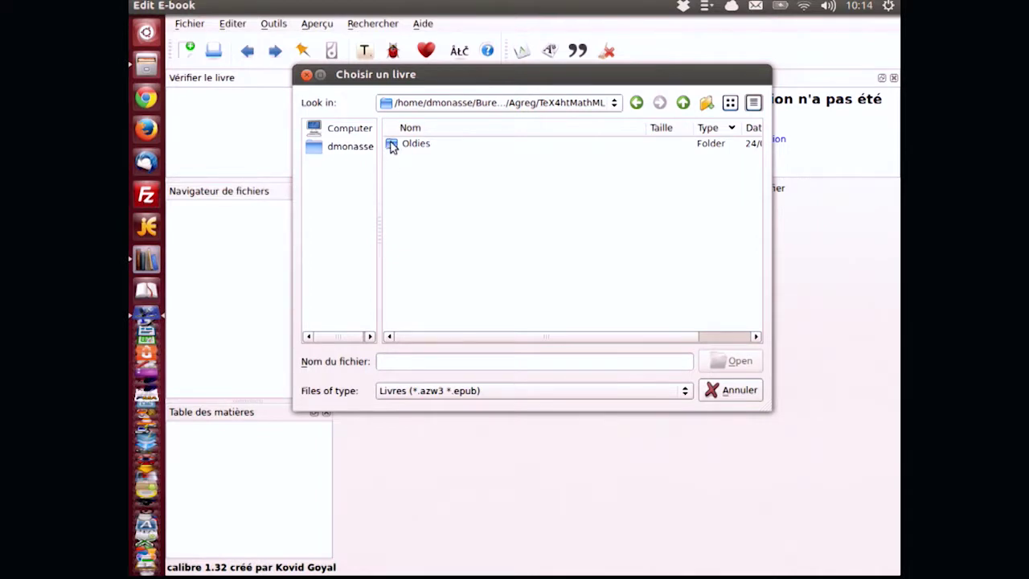
double_click(391, 144)
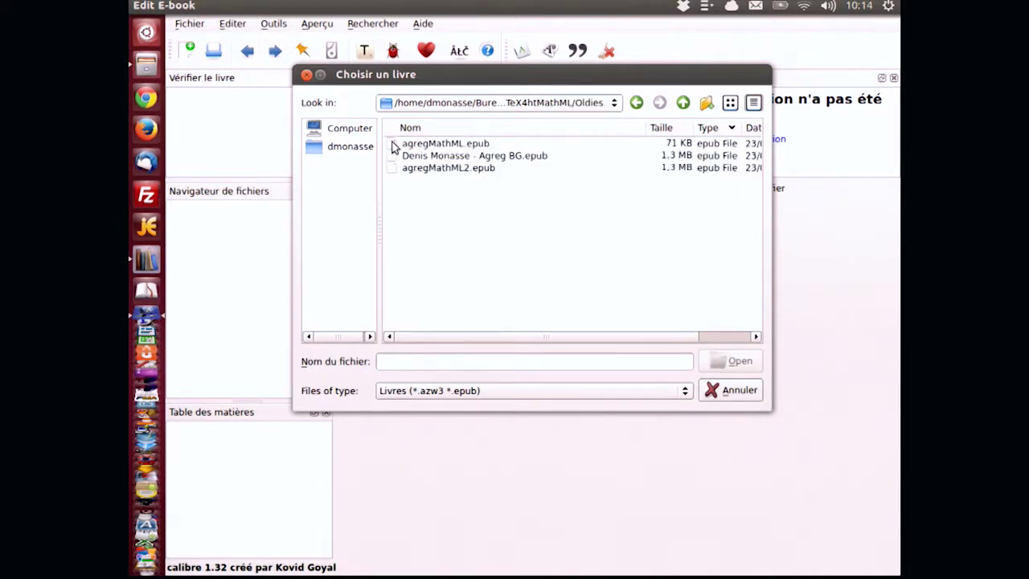
double_click(402, 143)
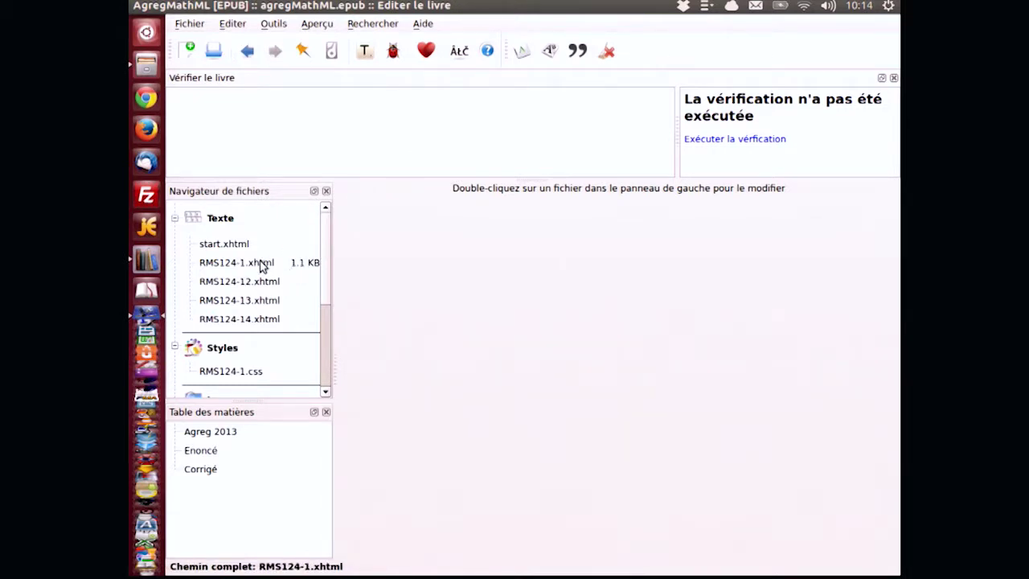
Open the stylesheet RMS124-1.css from the book's files and look through its CSS rules from beginning to end.
scroll(259, 266, "down", 5)
scroll(260, 266, "up", 5)
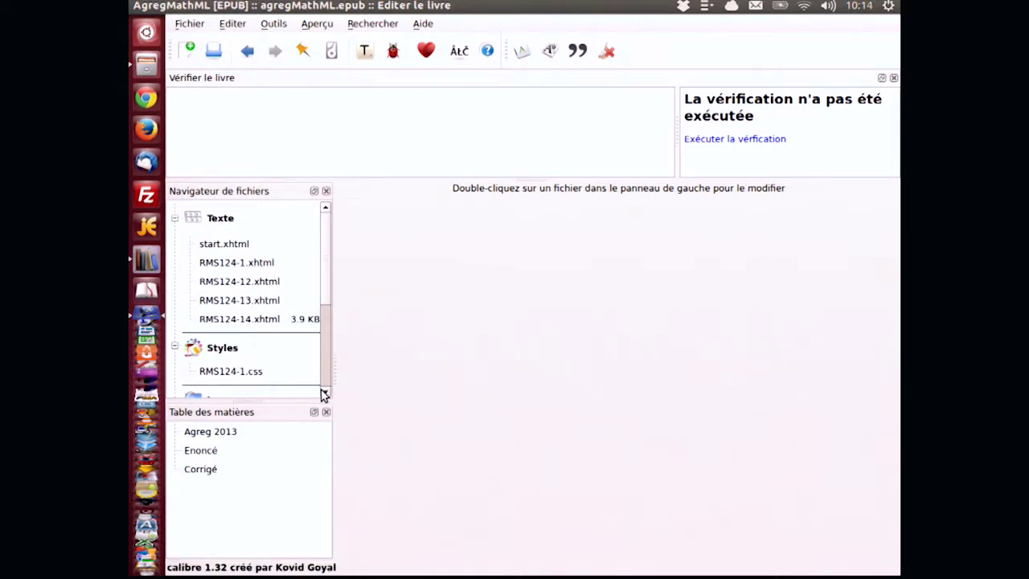
left_click(325, 391)
left_click(325, 392)
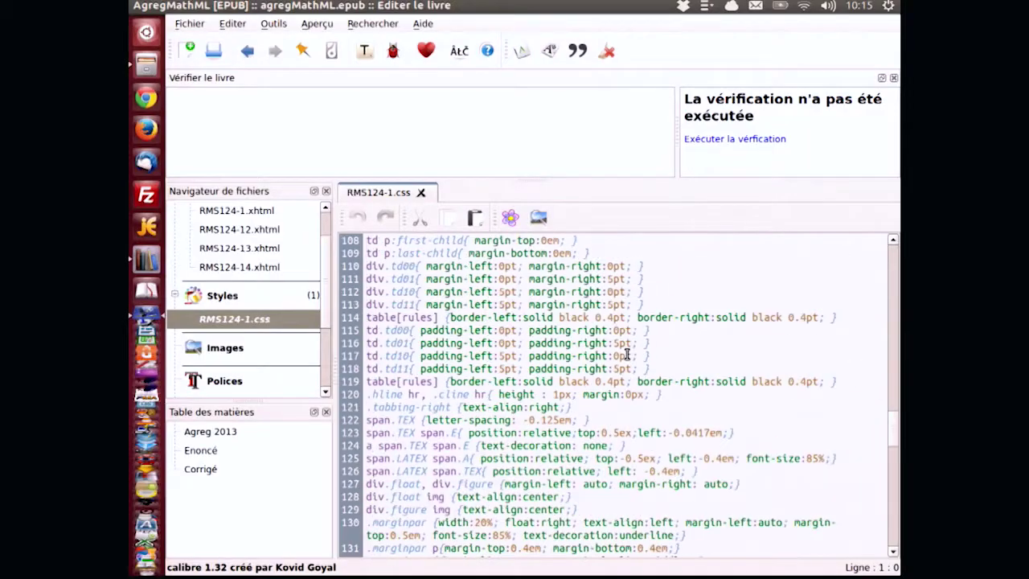
scroll(626, 354, "down", 10)
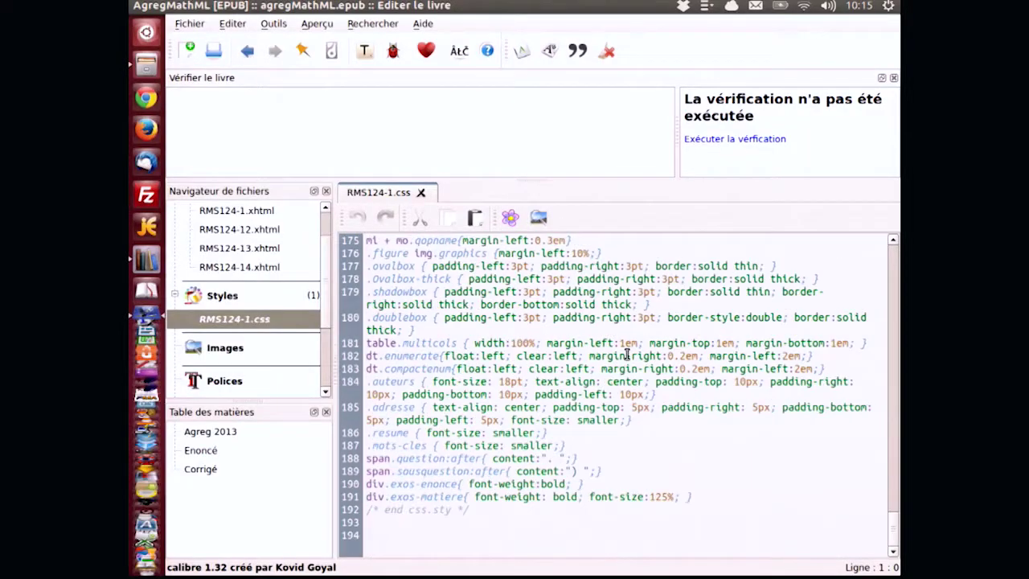
scroll(626, 355, "up", 20)
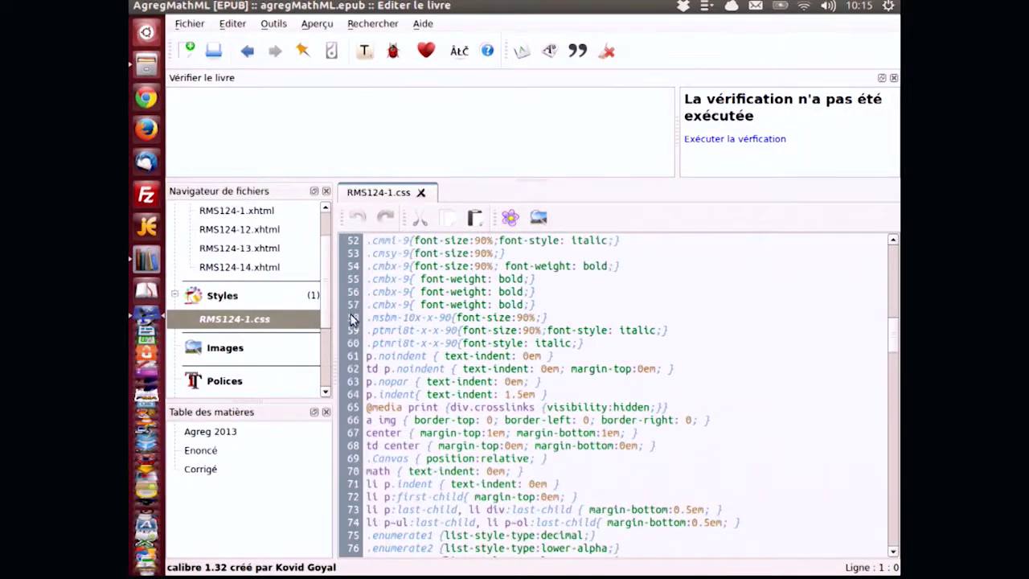
left_click(445, 266)
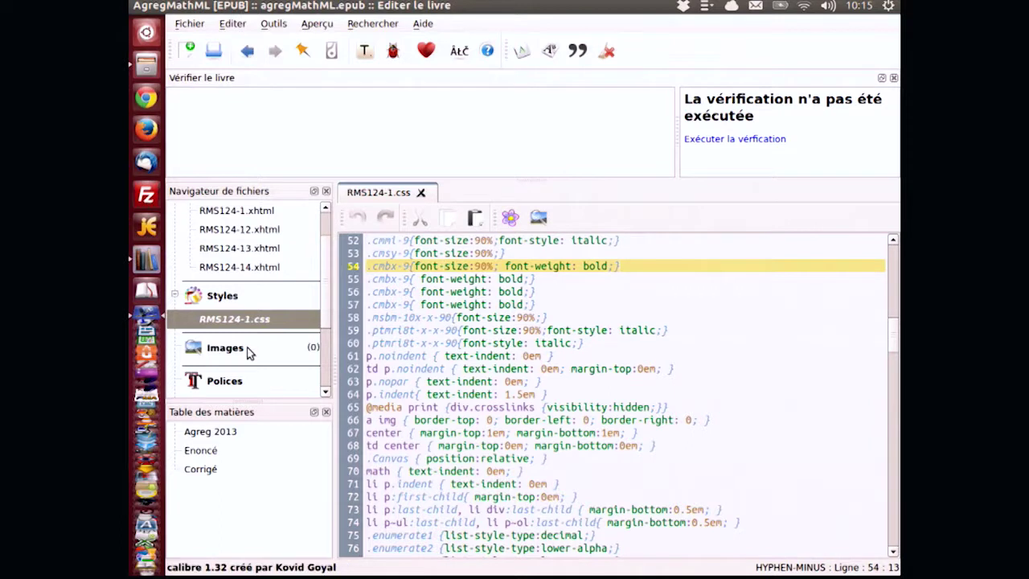
Browse the book's image, font and miscellaneous file sections, and open RMS124-12.xhtml to examine its source code.
scroll(250, 352, "down", 3)
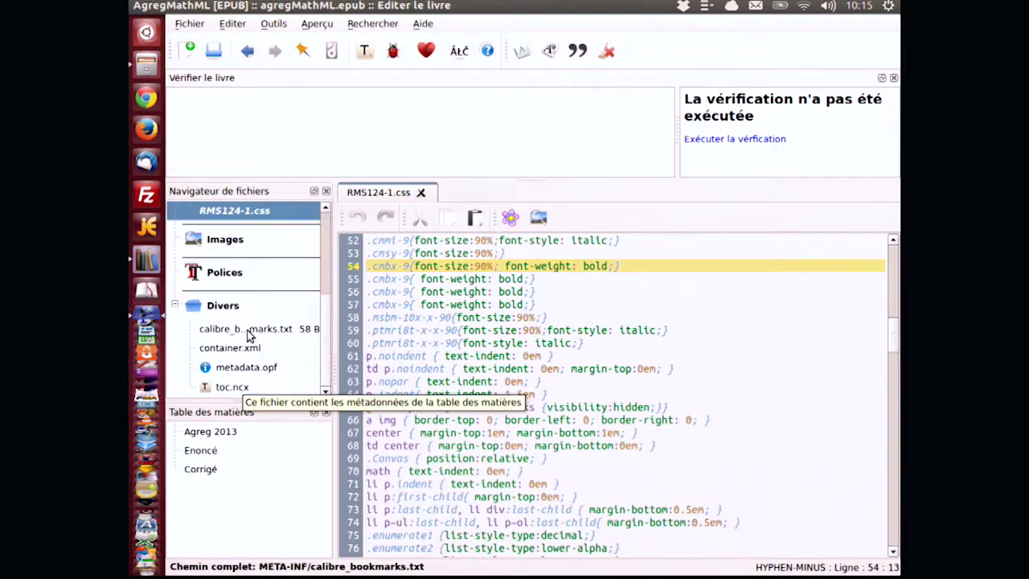
scroll(249, 335, "up", 4)
scroll(248, 335, "down", 4)
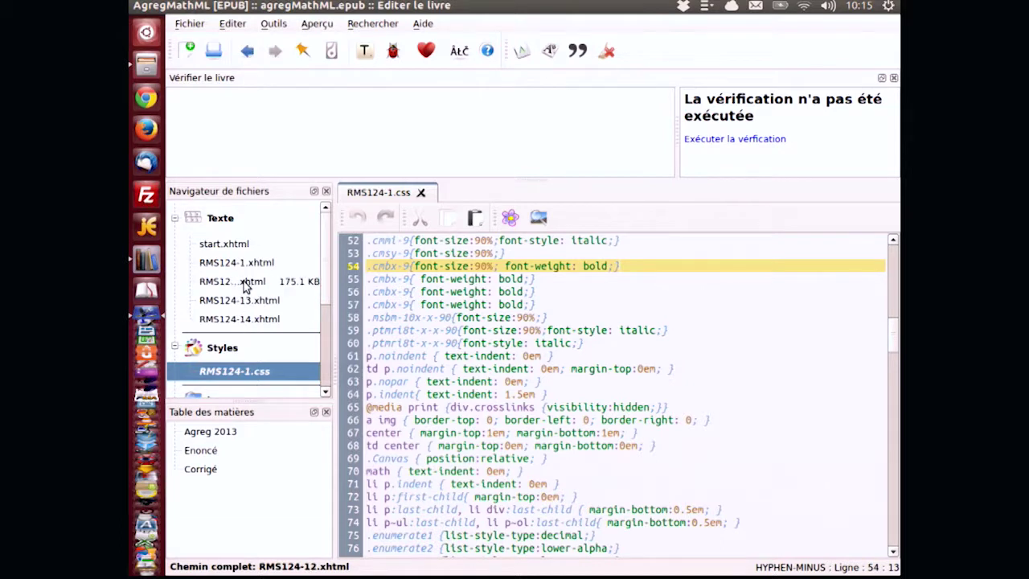
left_click(245, 283)
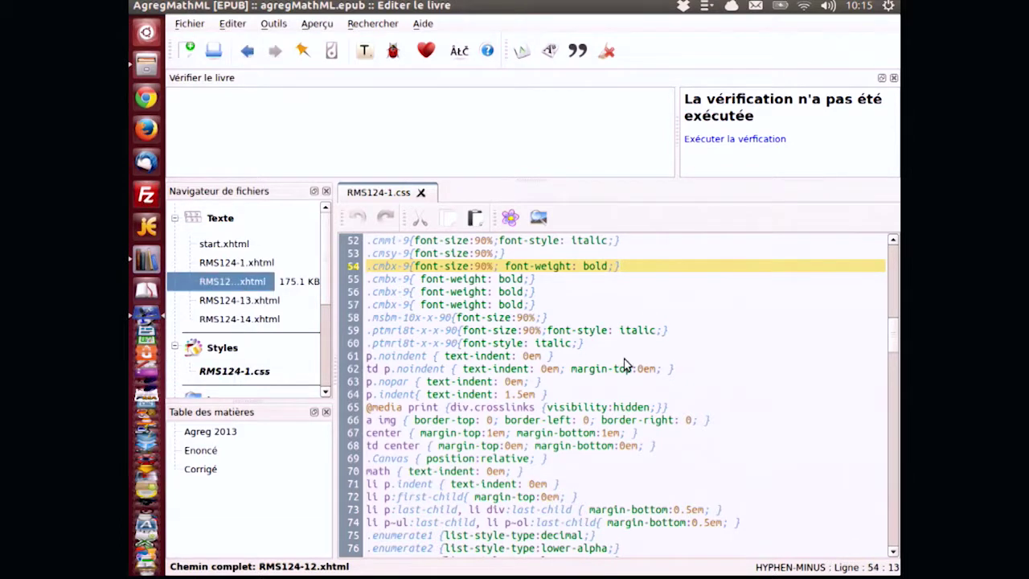
double_click(233, 287)
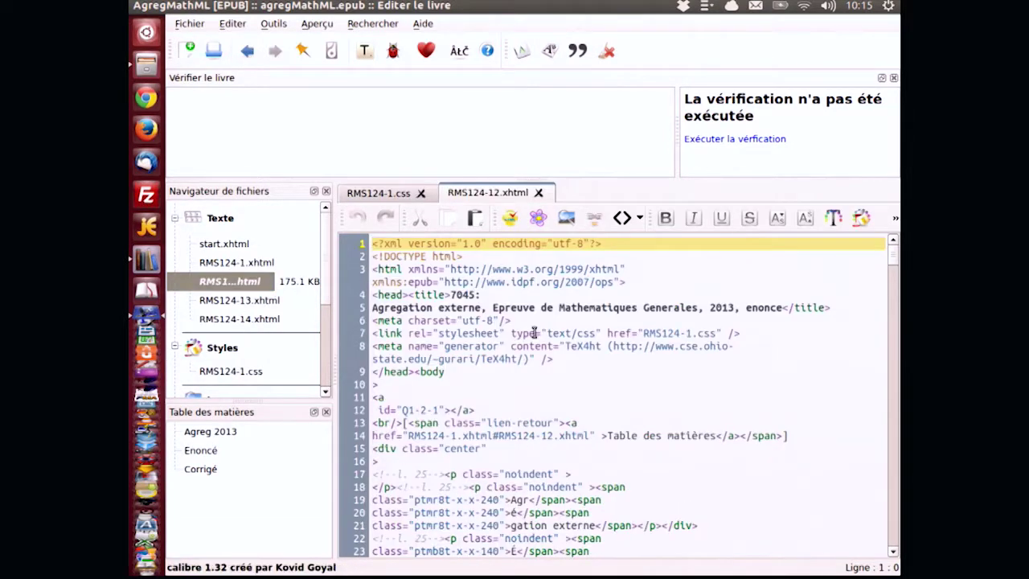
scroll(577, 350, "down", 3)
scroll(577, 350, "down", 15)
scroll(577, 350, "up", 17)
Close the book editor and open agregMathML.epub from Bureau/Luminy/Agreg/TeX4htMathML/Oldies in Ebook Viewer Calibre to view its text.
mouse_move(138, 8)
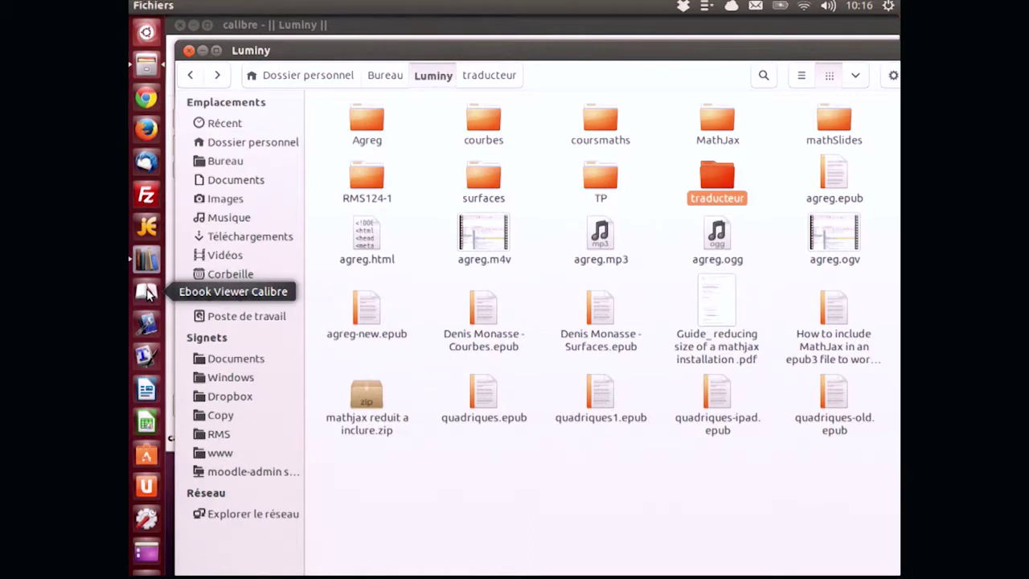
left_click(147, 292)
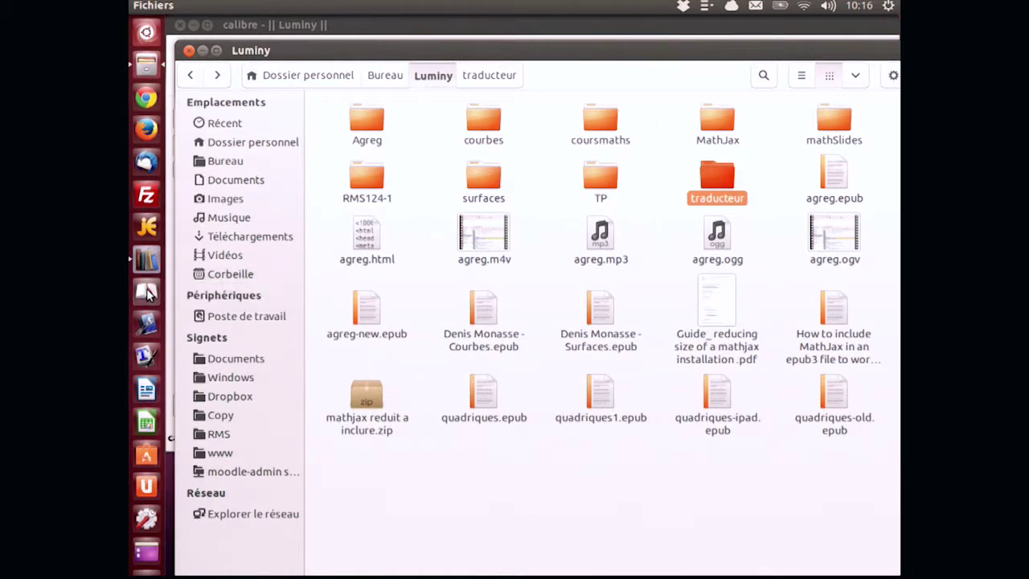
left_click(202, 167)
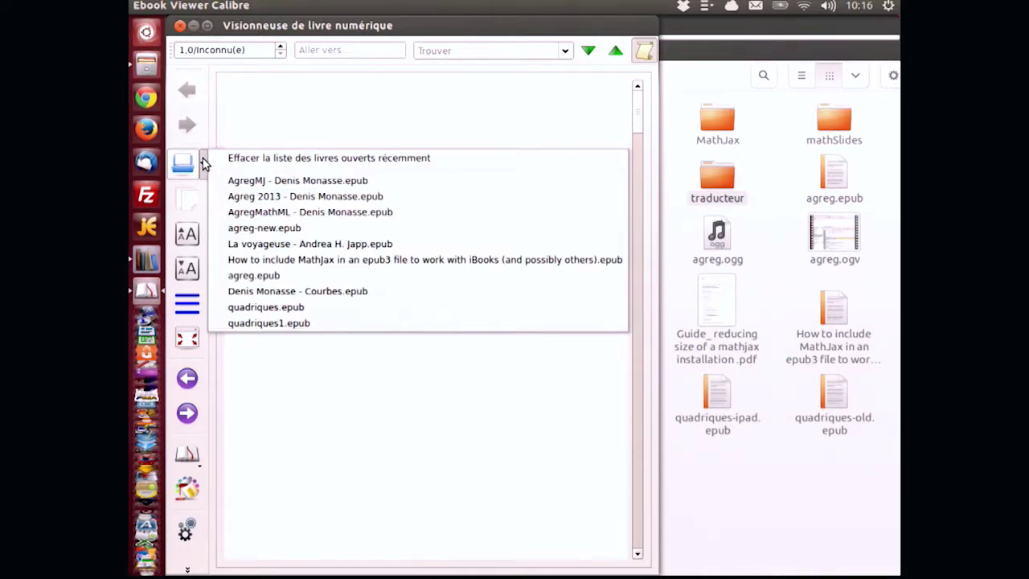
left_click(182, 163)
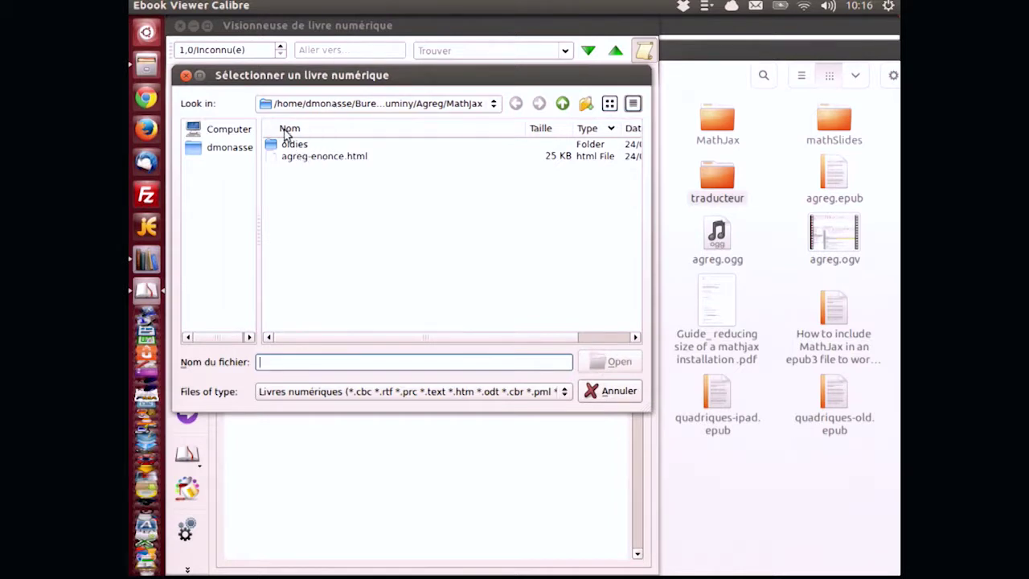
left_click(231, 148)
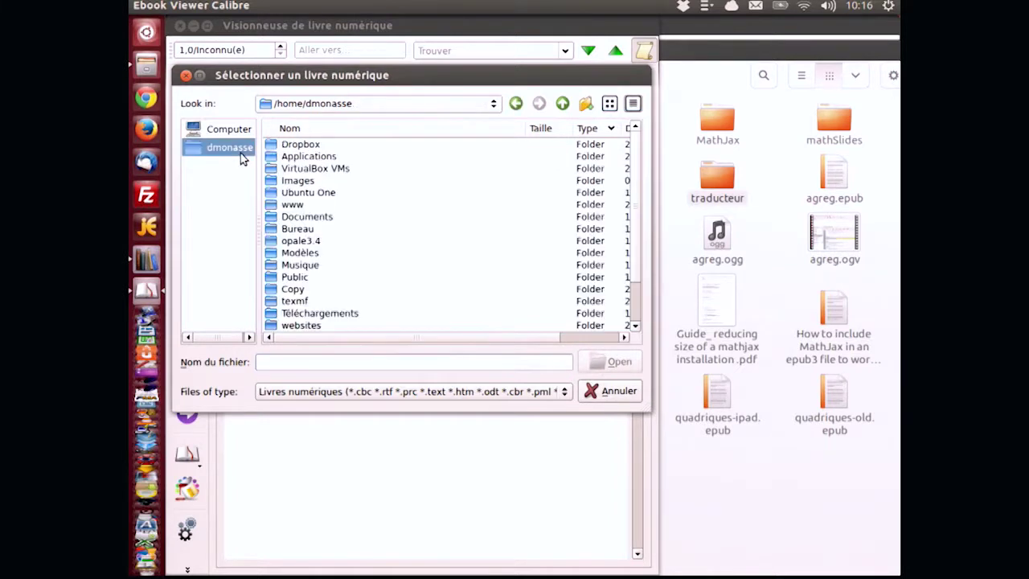
double_click(268, 227)
double_click(271, 241)
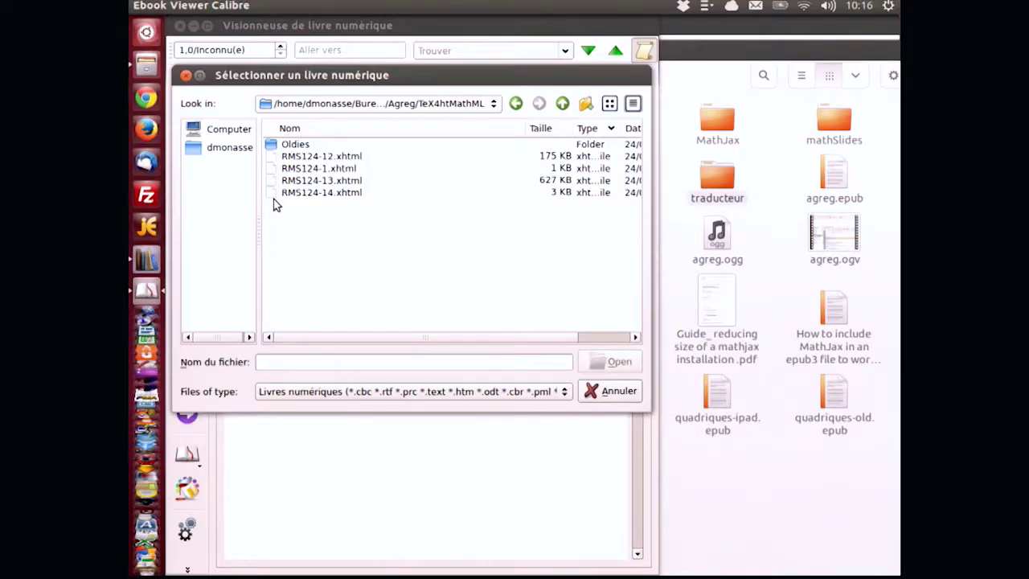
double_click(275, 146)
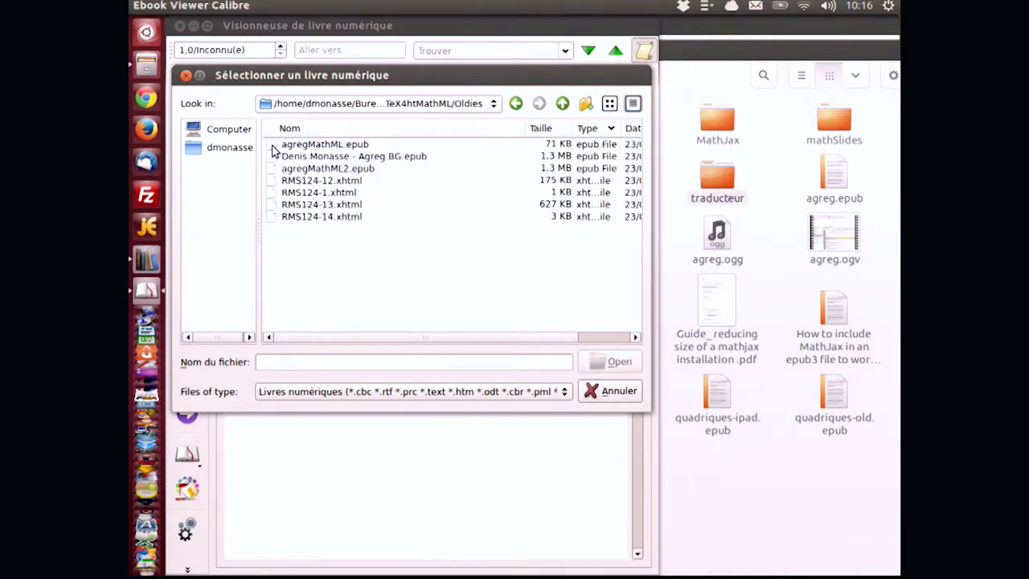
double_click(273, 148)
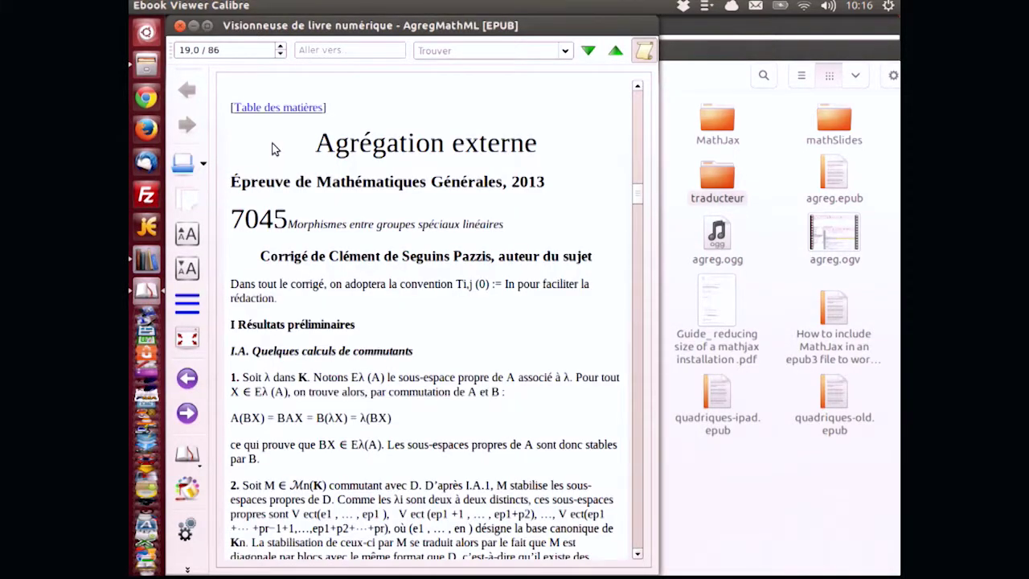
scroll(455, 373, "down", 3)
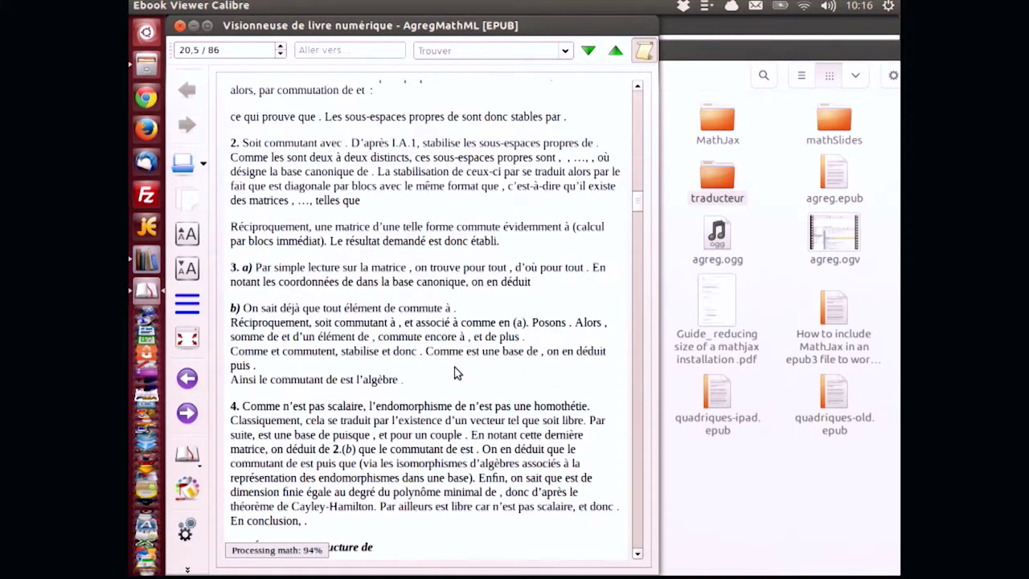